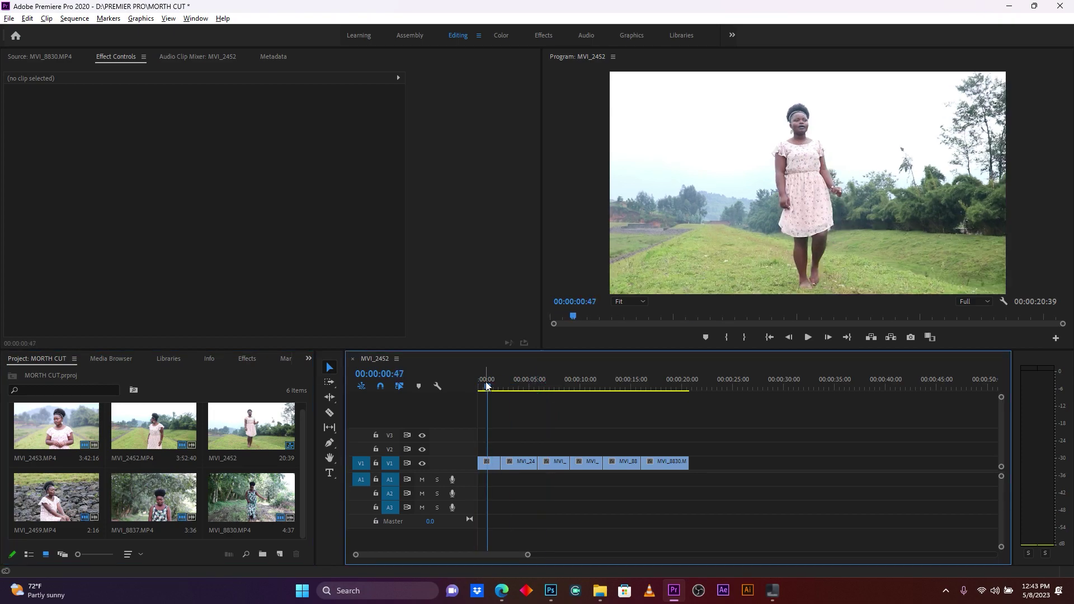
Play the sequence, then stop it and return the playhead to 00:00:01:49
{"action": "key", "text": "space"}
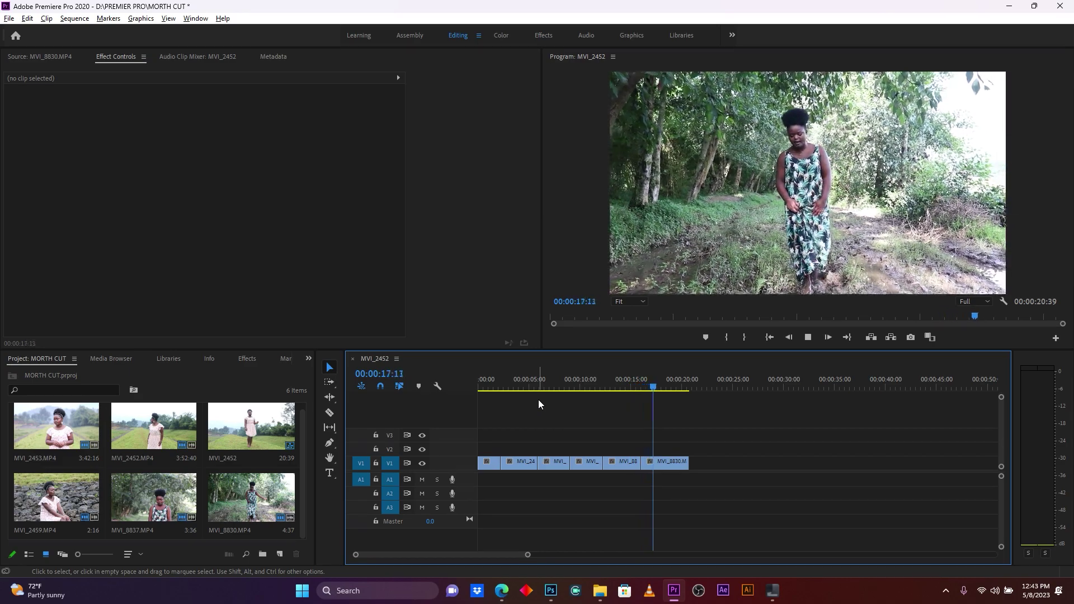
{"action": "left_click", "coordinate": [539, 390]}
{"action": "left_click_drag", "start_coordinate": [534, 391], "coordinate": [499, 392]}
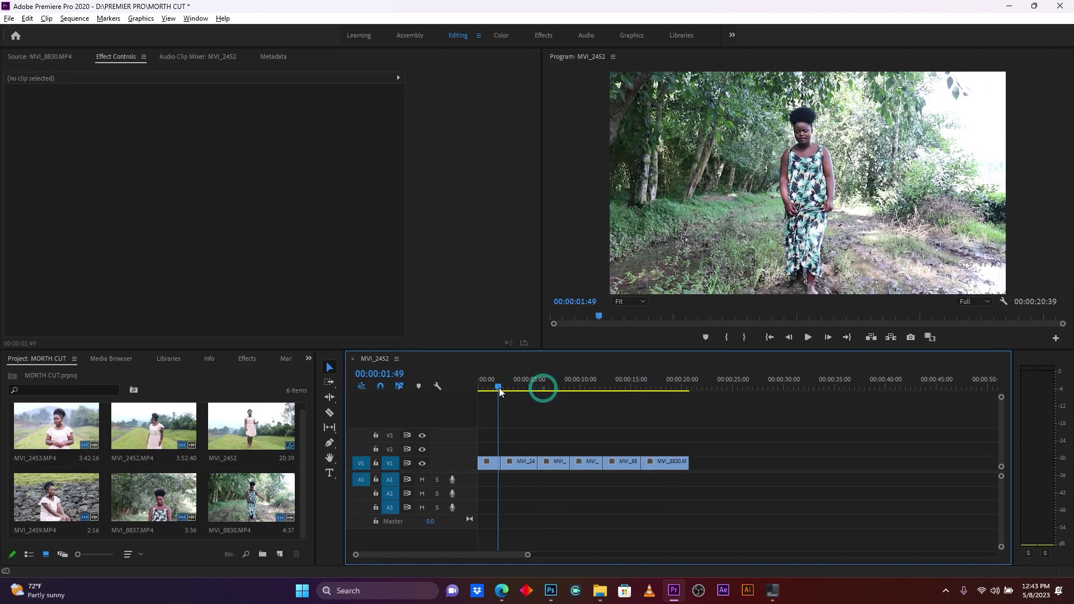
Show the Effects panel and drop a Dissolve > Morph Cut onto the MVI_2452/MVI_2453 edit
{"action": "left_click", "coordinate": [309, 359]}
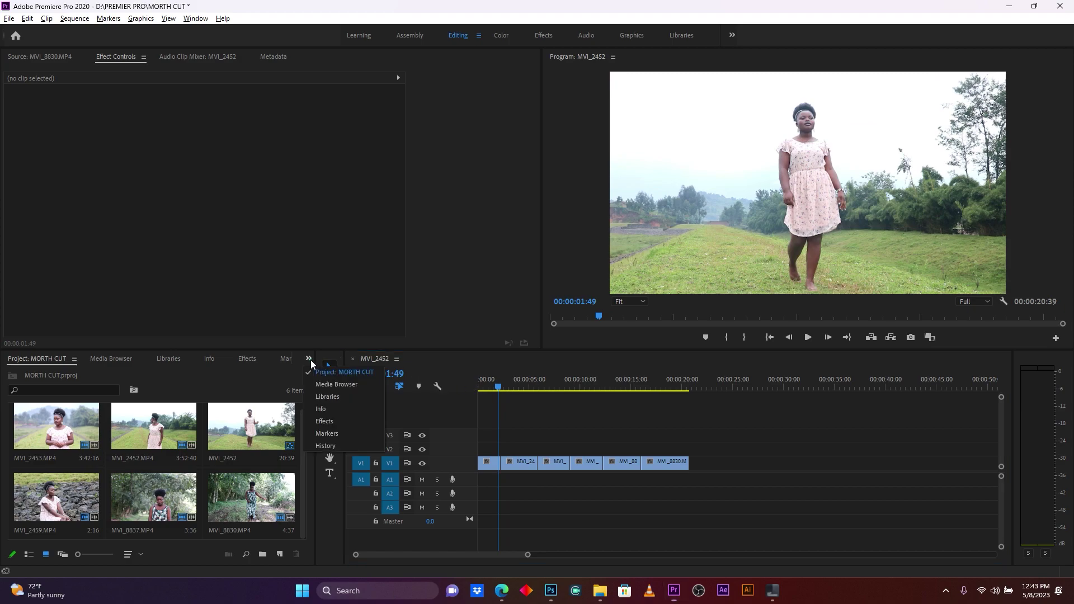
{"action": "left_click", "coordinate": [338, 422]}
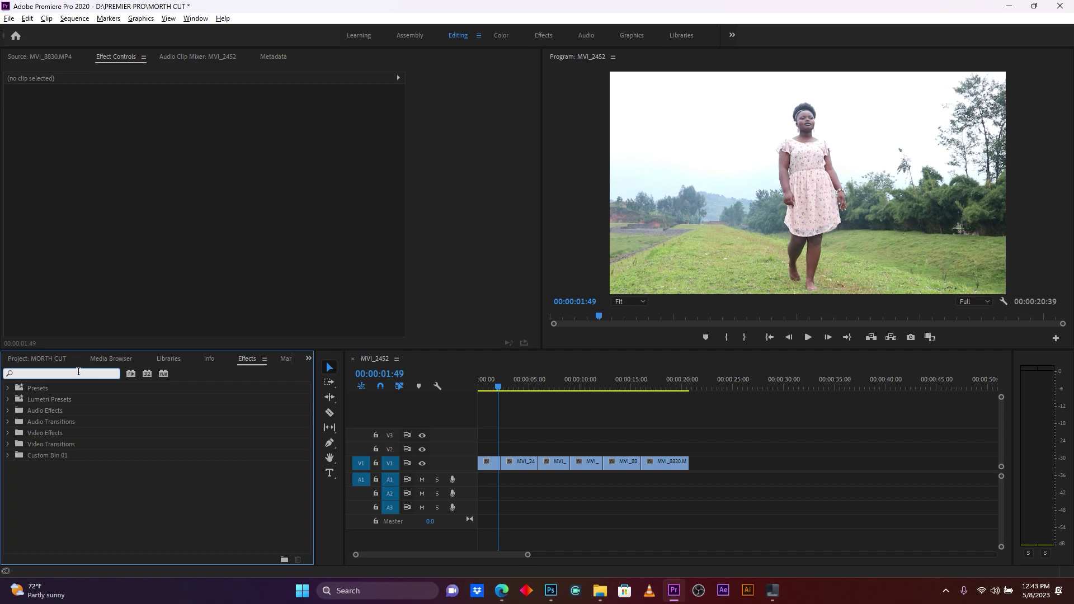
{"action": "type", "text": "MOR"}
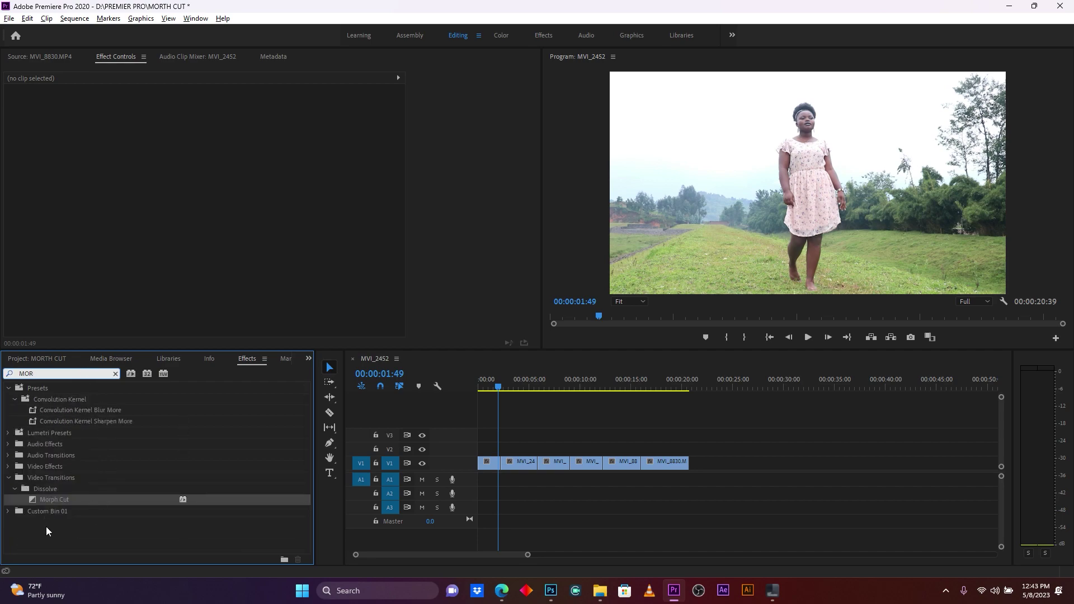
{"action": "left_click_drag", "start_coordinate": [527, 553], "coordinate": [457, 554]}
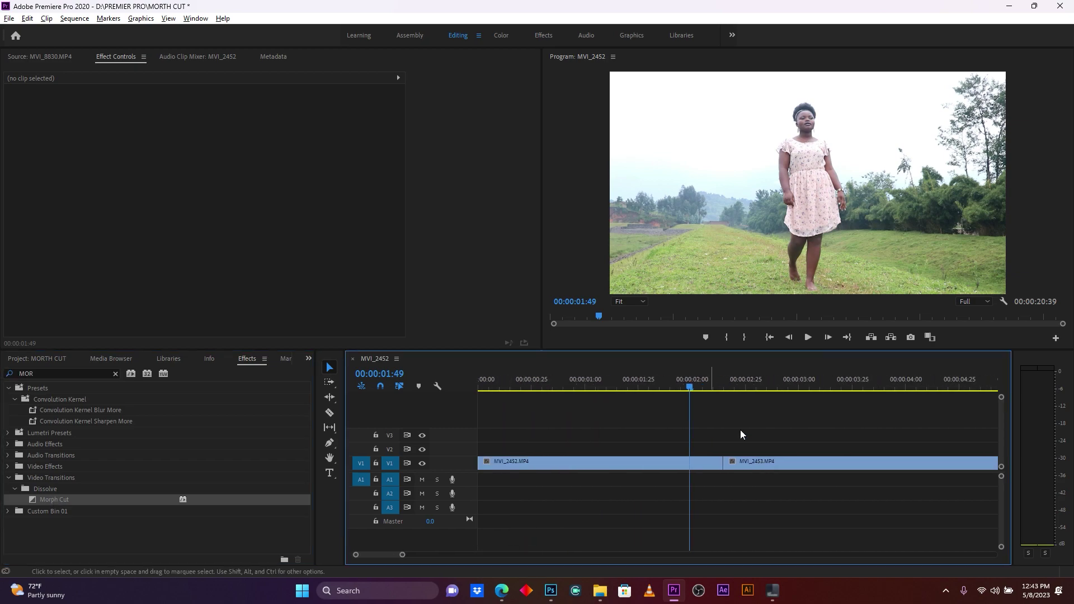
{"action": "left_click_drag", "start_coordinate": [715, 391], "coordinate": [726, 393]}
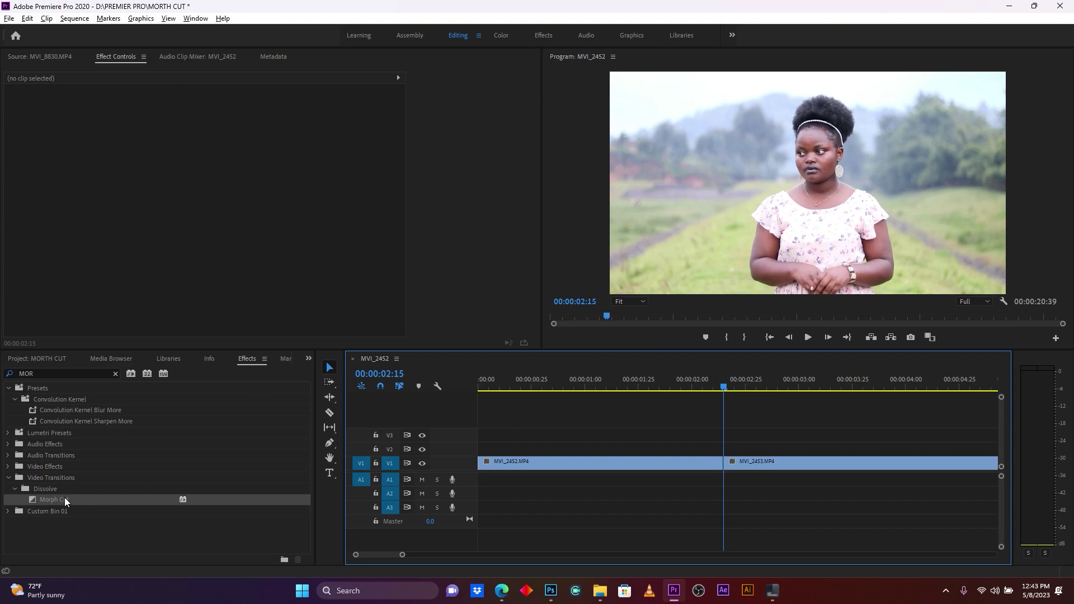
{"action": "left_click_drag", "start_coordinate": [65, 497], "coordinate": [276, 494]}
{"action": "mouse_move", "coordinate": [714, 461]}
{"action": "left_mouse_down"}
{"action": "mouse_move", "coordinate": [714, 471]}
{"action": "mouse_move", "coordinate": [780, 464]}
{"action": "left_mouse_up"}
Set the Morph Cut duration to 00:00:00:40 in Effect Controls and save the project
{"action": "left_click", "coordinate": [725, 463]}
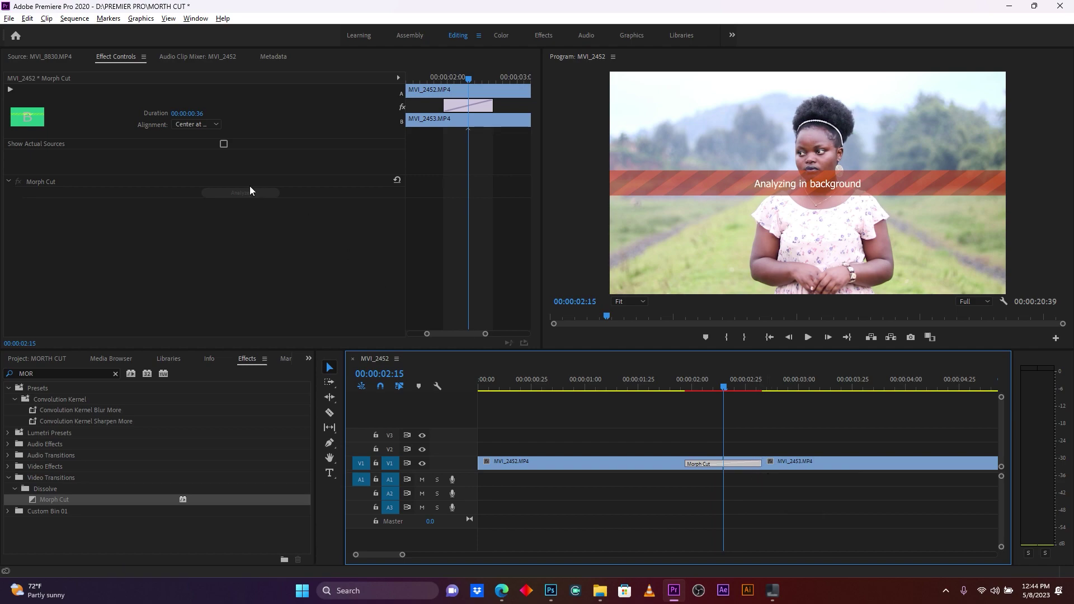
{"action": "left_click", "coordinate": [194, 113]}
{"action": "type", "text": "40"}
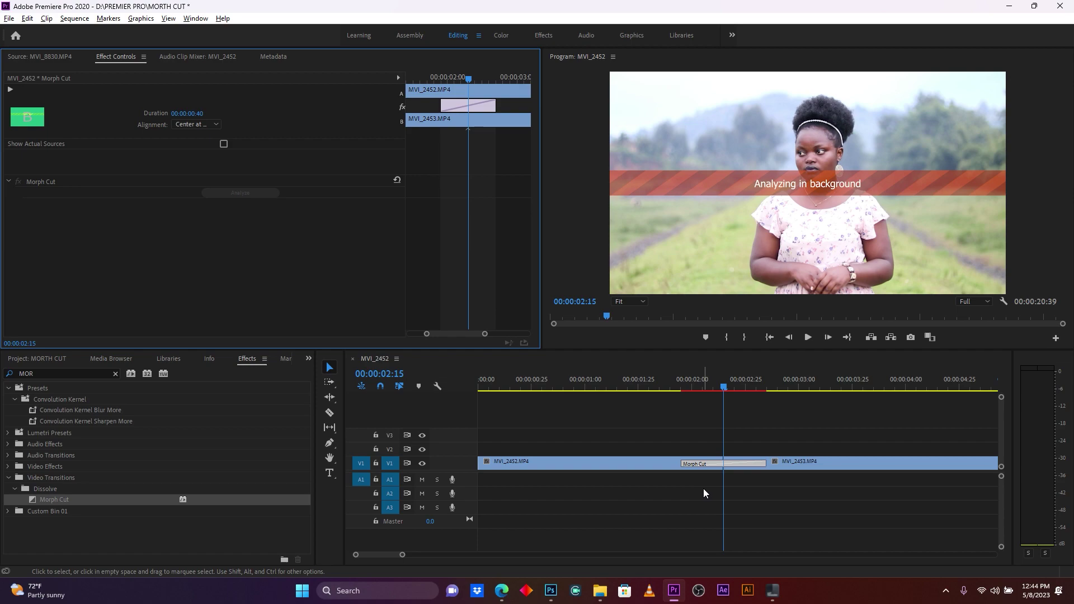
{"action": "key", "text": "ctrl+s"}
Mark In at 00:00:01:34 and Out at 00:00:02:47 around the first Morph Cut, then render that range
{"action": "left_click", "coordinate": [706, 372]}
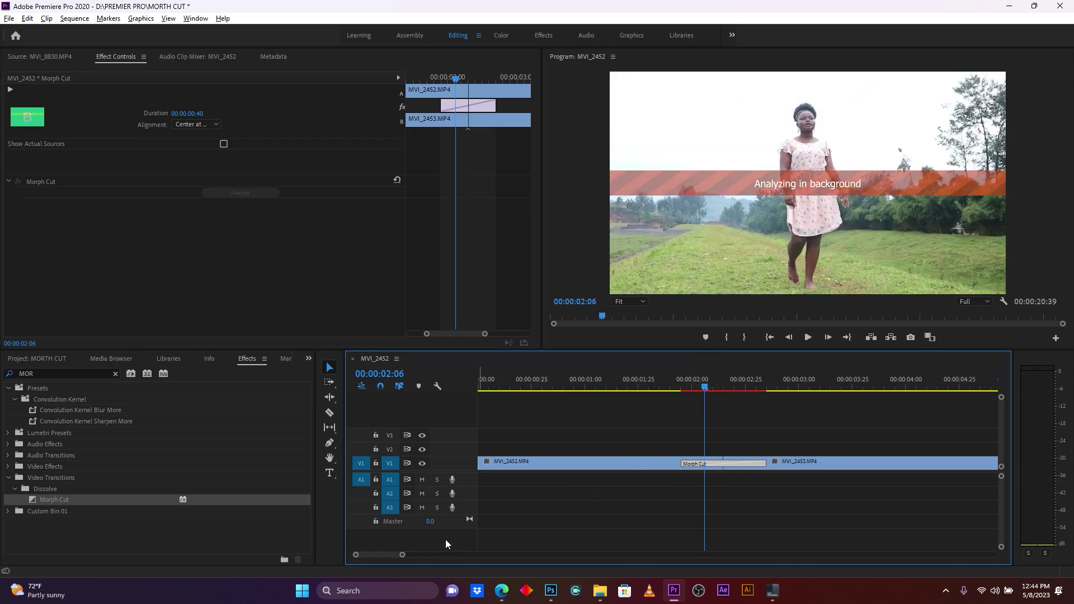
{"action": "left_click_drag", "start_coordinate": [402, 556], "coordinate": [480, 556]}
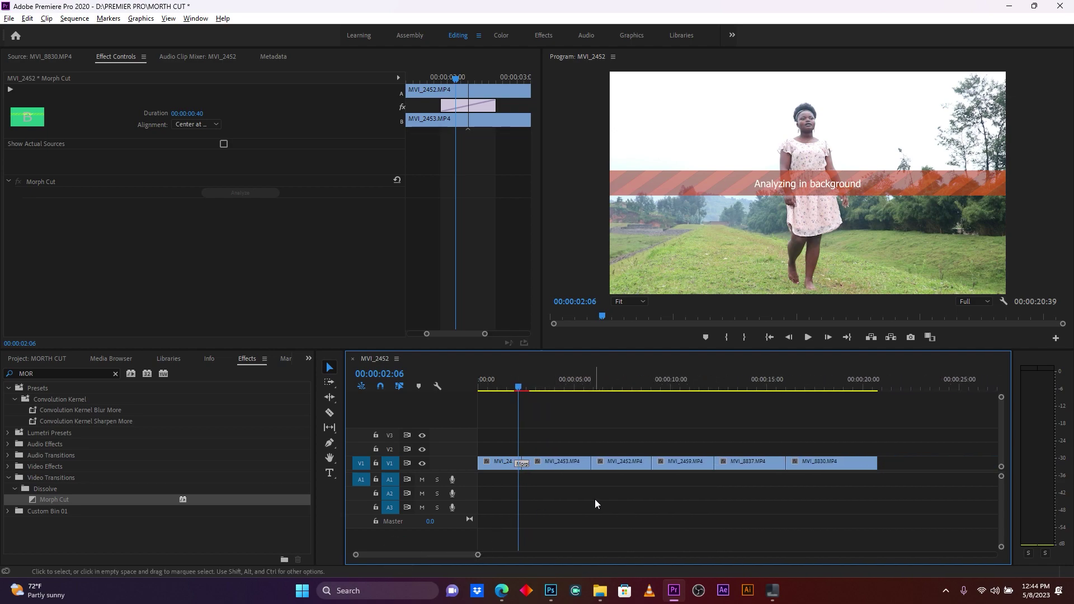
{"action": "key", "text": "space"}
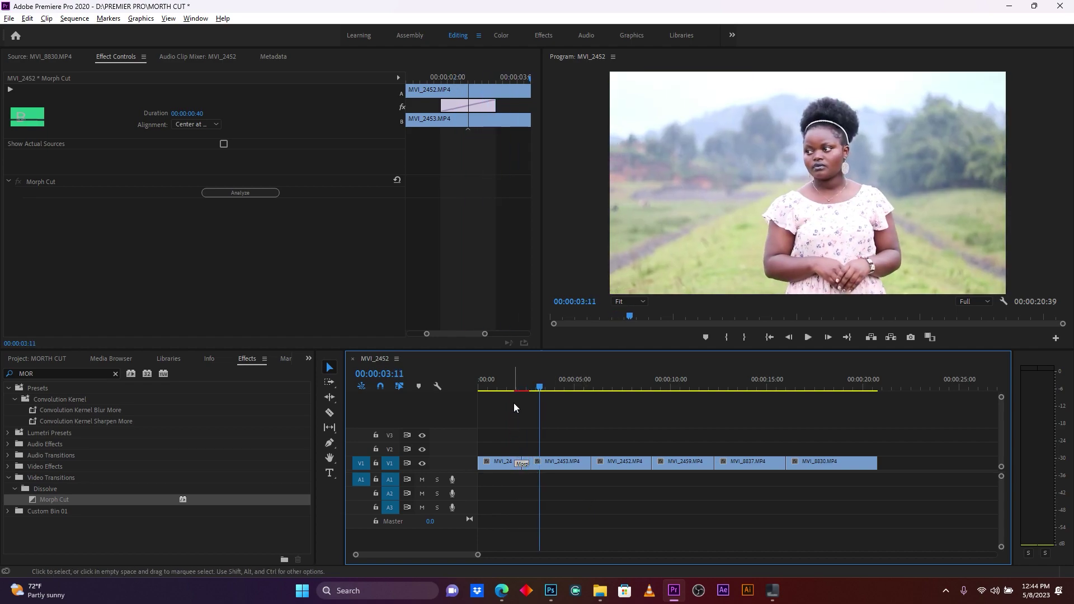
{"action": "left_click_drag", "start_coordinate": [512, 387], "coordinate": [513, 388]}
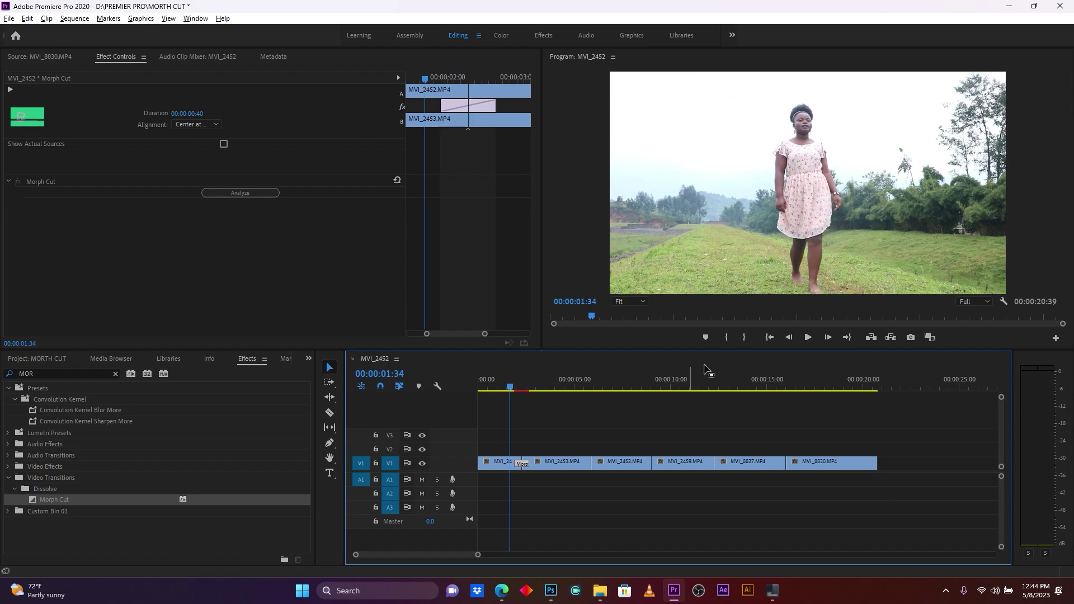
{"action": "left_click", "coordinate": [726, 337]}
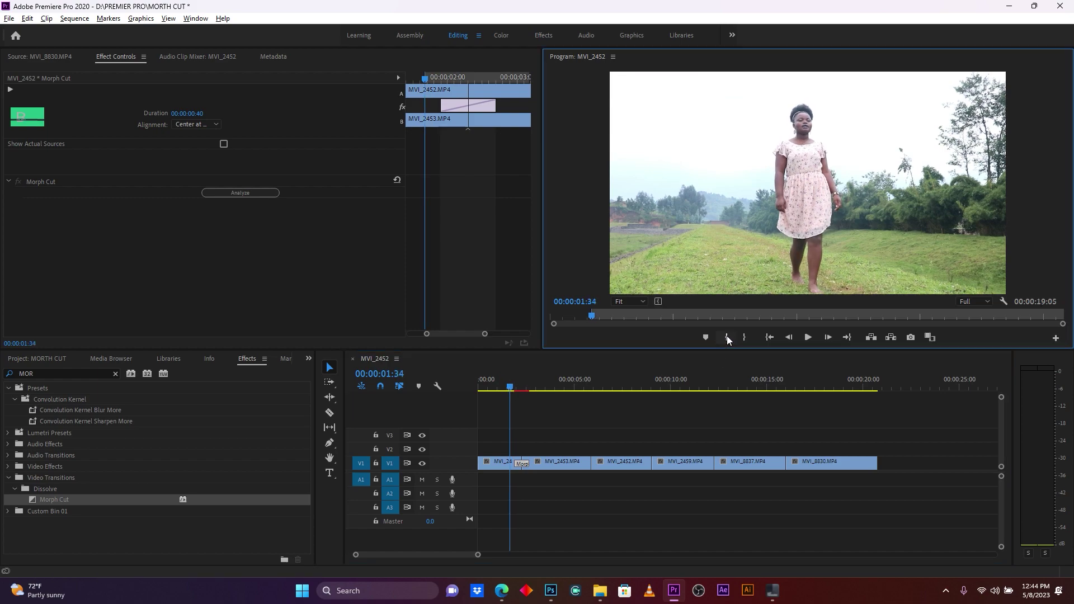
{"action": "left_click", "coordinate": [535, 387]}
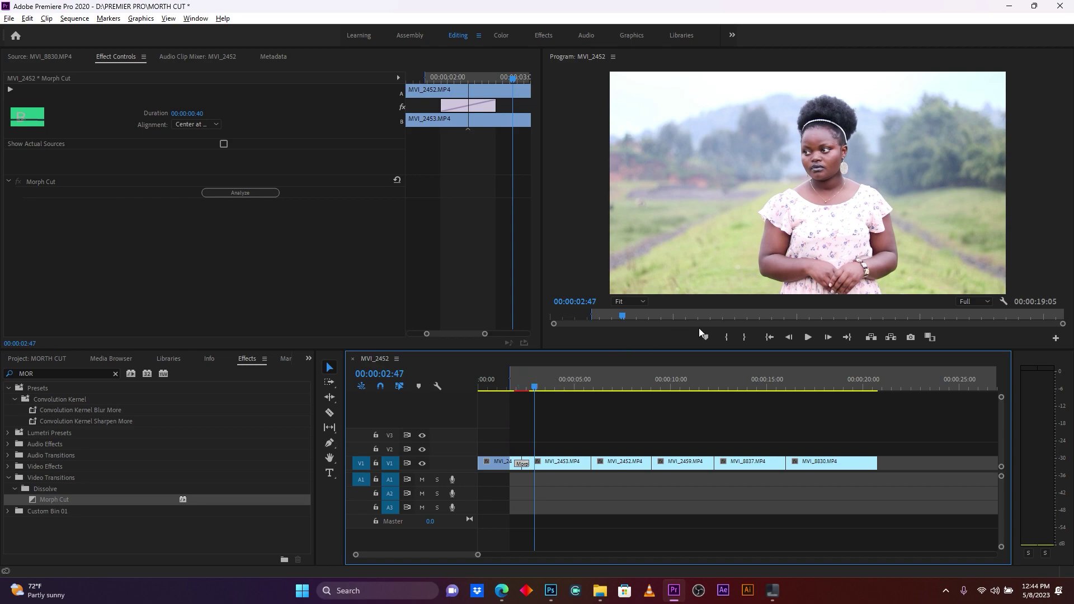
{"action": "left_click", "coordinate": [743, 337]}
{"action": "key", "text": "Return"}
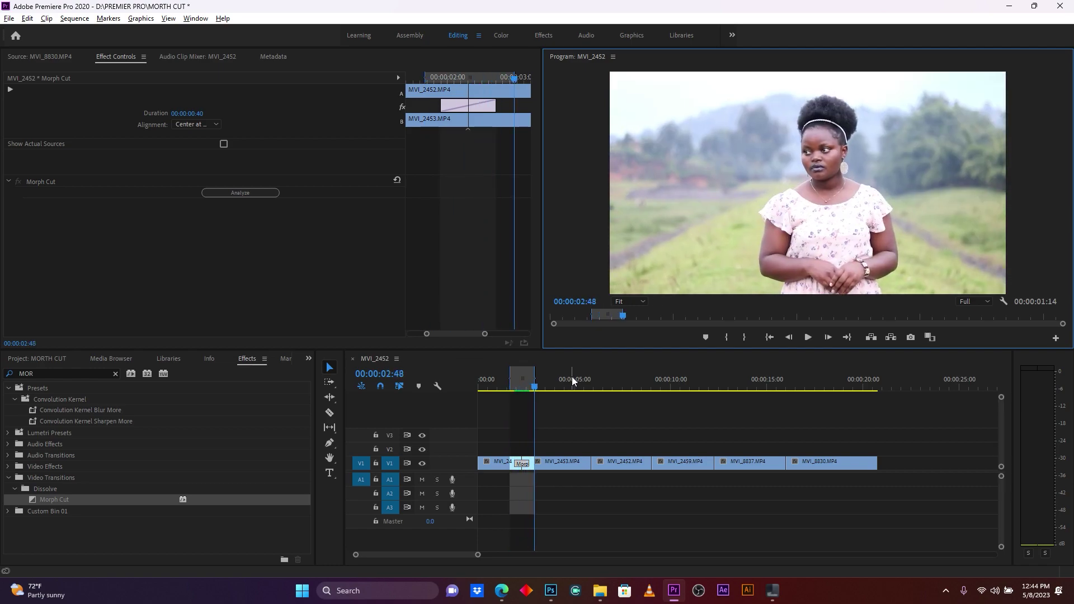
Clear the In and Out marks and add a Morph Cut between MVI_2453 and MVI_2452
{"action": "right_click", "coordinate": [518, 378]}
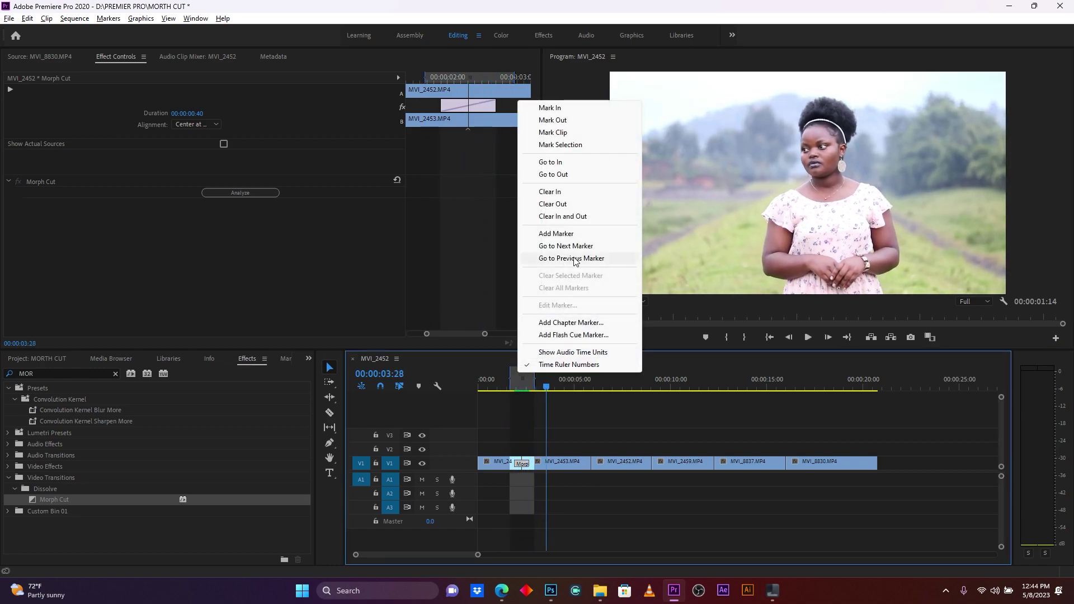
{"action": "left_click", "coordinate": [576, 220]}
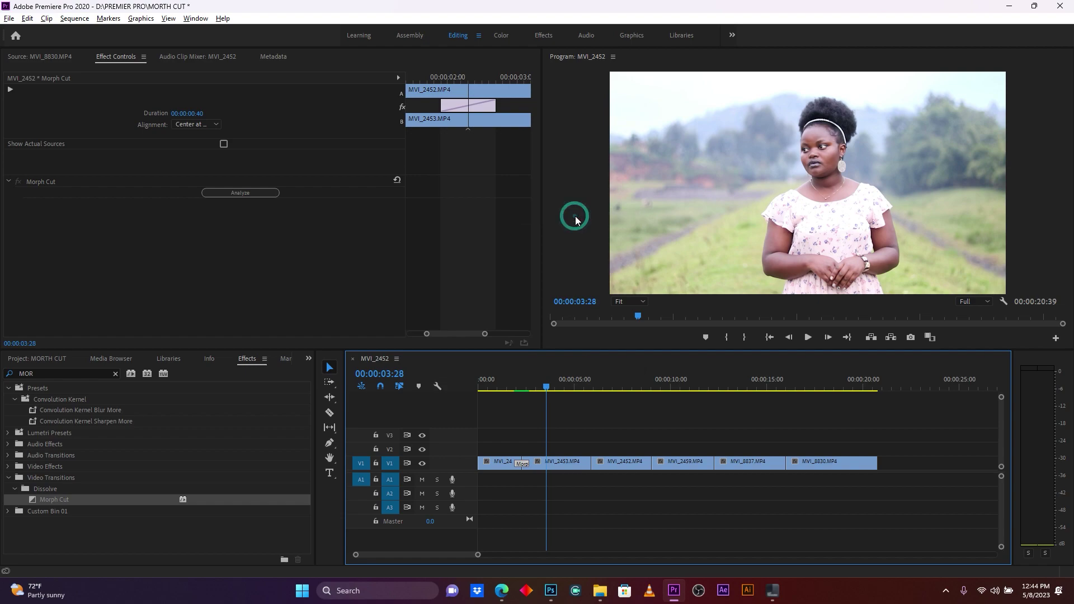
{"action": "left_click_drag", "start_coordinate": [52, 495], "coordinate": [593, 464]}
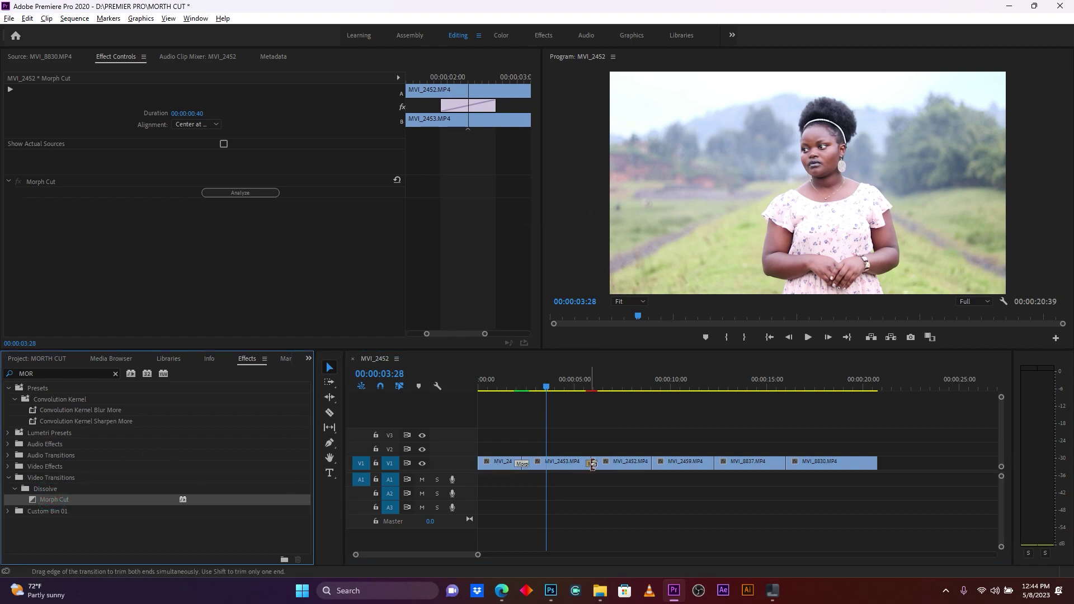
Lengthen the second Morph Cut to 40 frames
{"action": "left_click", "coordinate": [601, 390]}
{"action": "left_click_drag", "start_coordinate": [478, 554], "coordinate": [457, 555]}
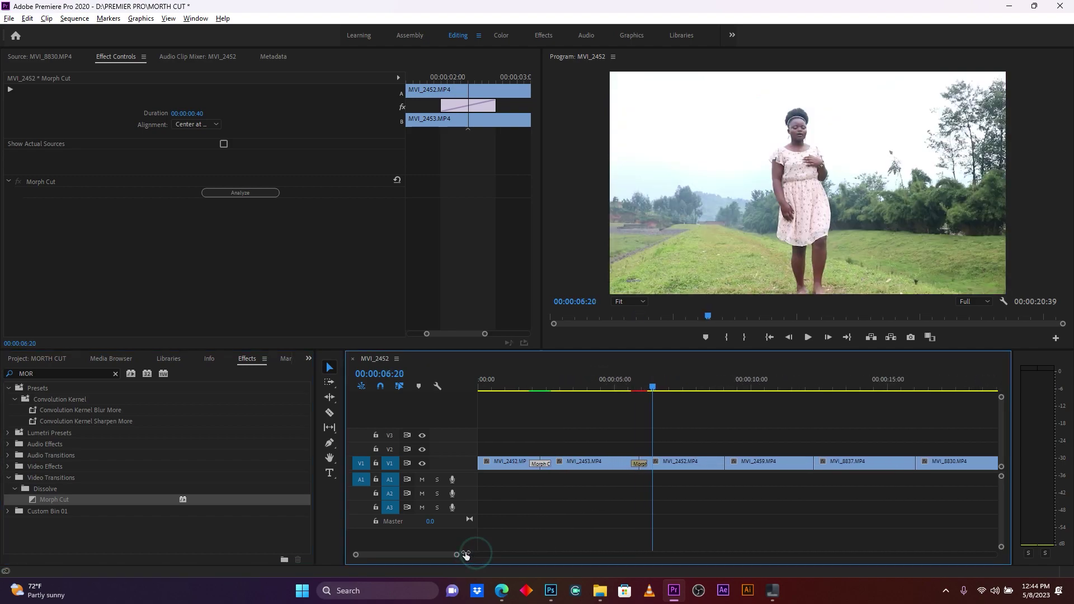
{"action": "left_click", "coordinate": [641, 464]}
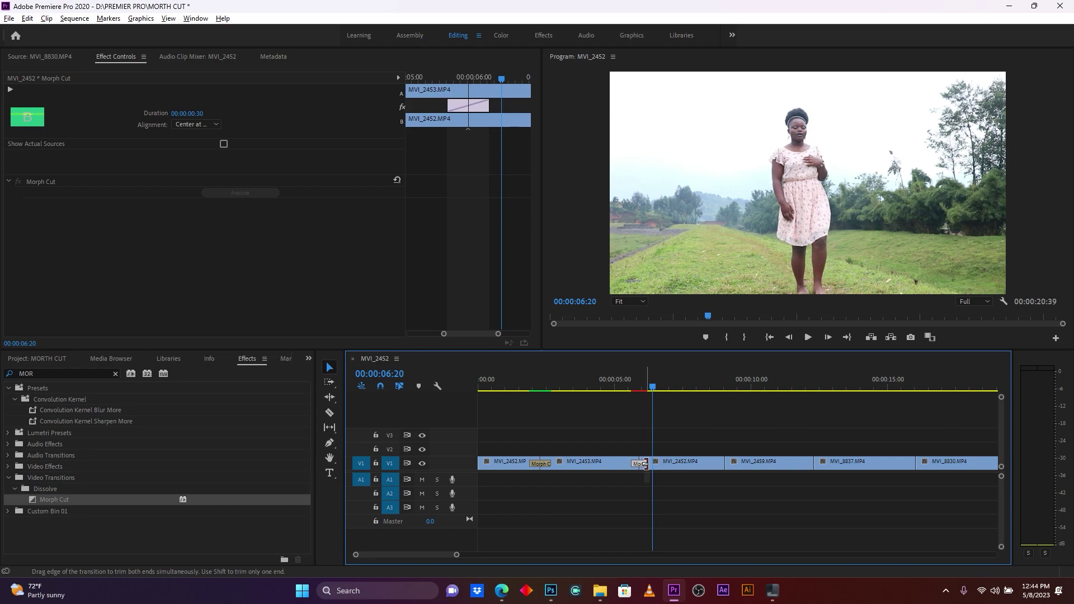
{"action": "left_click_drag", "start_coordinate": [640, 464], "coordinate": [645, 466]}
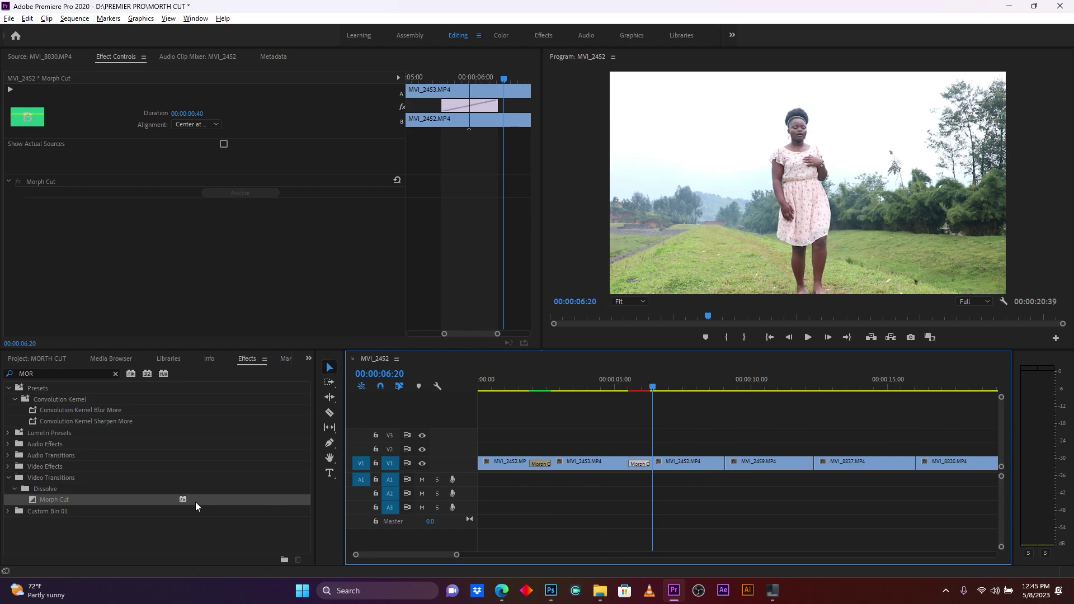
Add Morph Cuts at the MVI_2452/2459, 2459/8837 and 8837/8830 edits, widening the 2459/8837 one to 44 frames
{"action": "left_click_drag", "start_coordinate": [114, 499], "coordinate": [735, 463]}
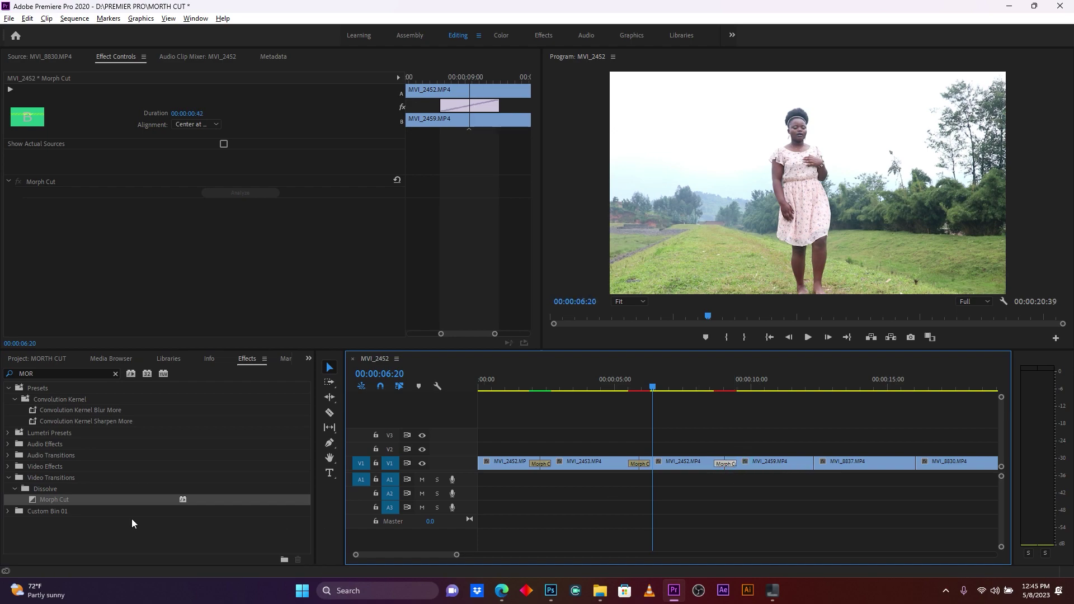
{"action": "left_click_drag", "start_coordinate": [115, 496], "coordinate": [813, 463]}
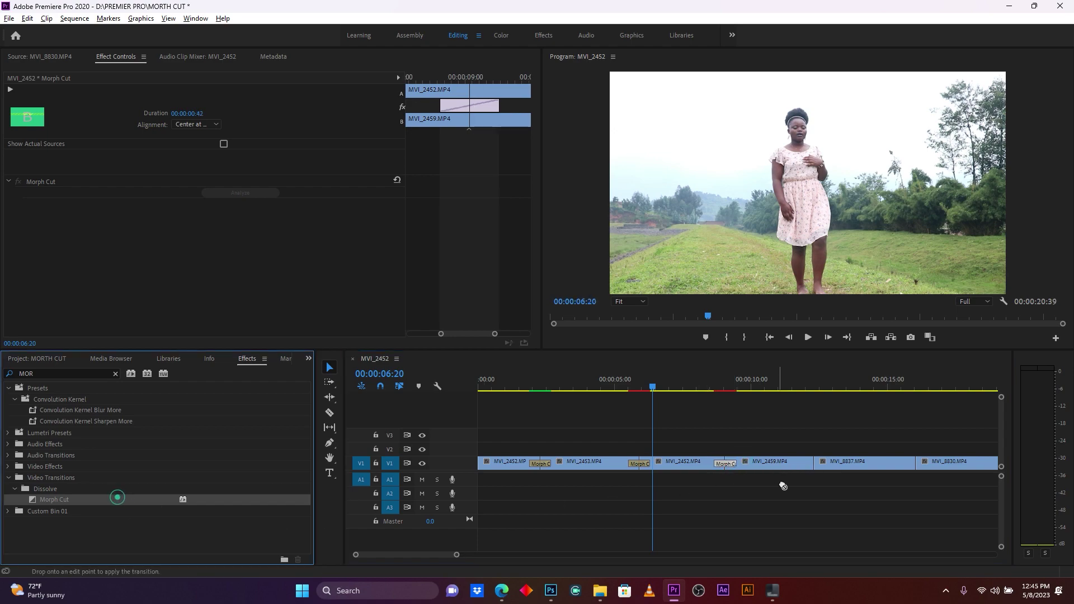
{"action": "left_click", "coordinate": [817, 464]}
{"action": "left_click_drag", "start_coordinate": [816, 464], "coordinate": [820, 465]}
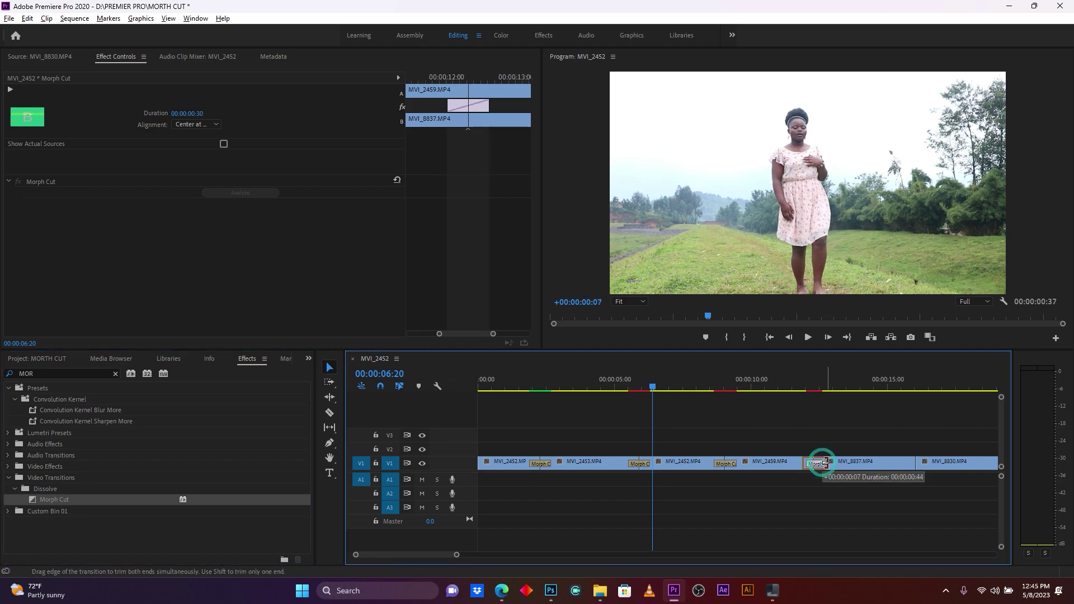
{"action": "left_click_drag", "start_coordinate": [60, 499], "coordinate": [928, 462]}
{"action": "left_click", "coordinate": [878, 509]}
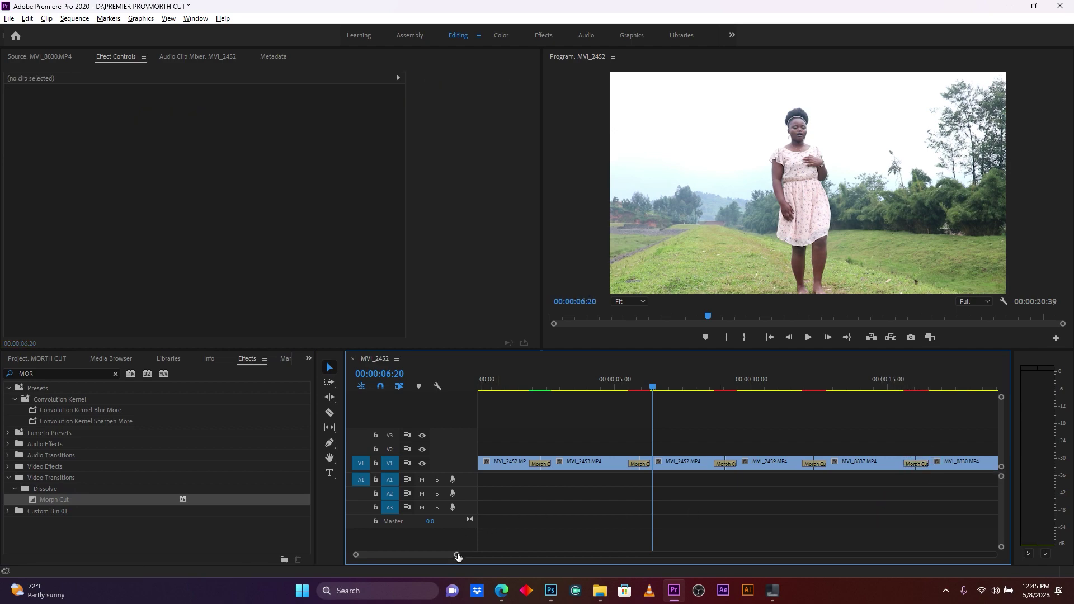
{"action": "left_click_drag", "start_coordinate": [456, 554], "coordinate": [478, 554]}
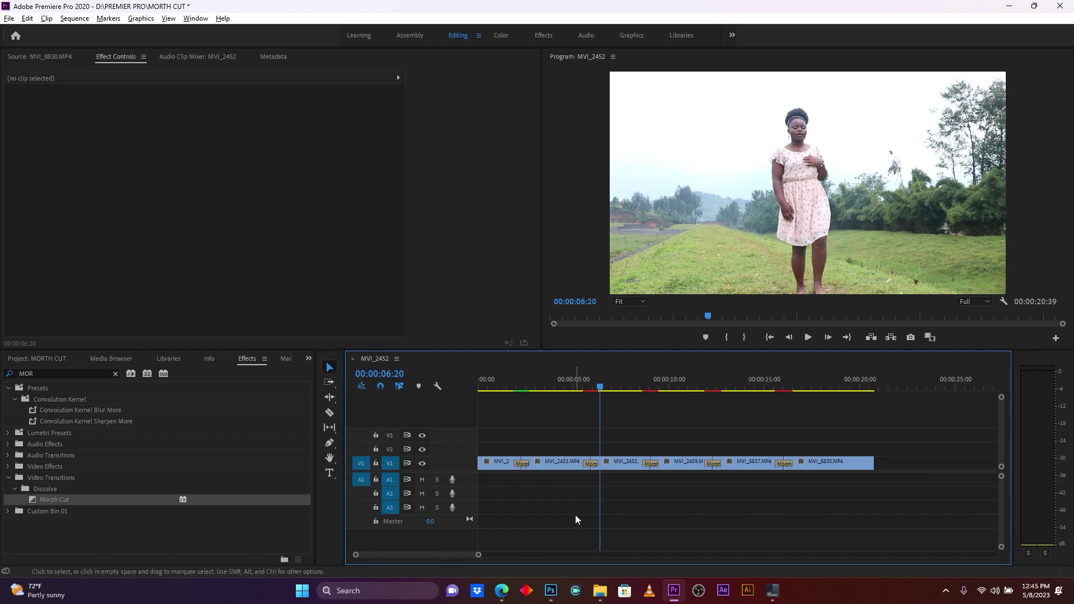
{"action": "left_click", "coordinate": [591, 380]}
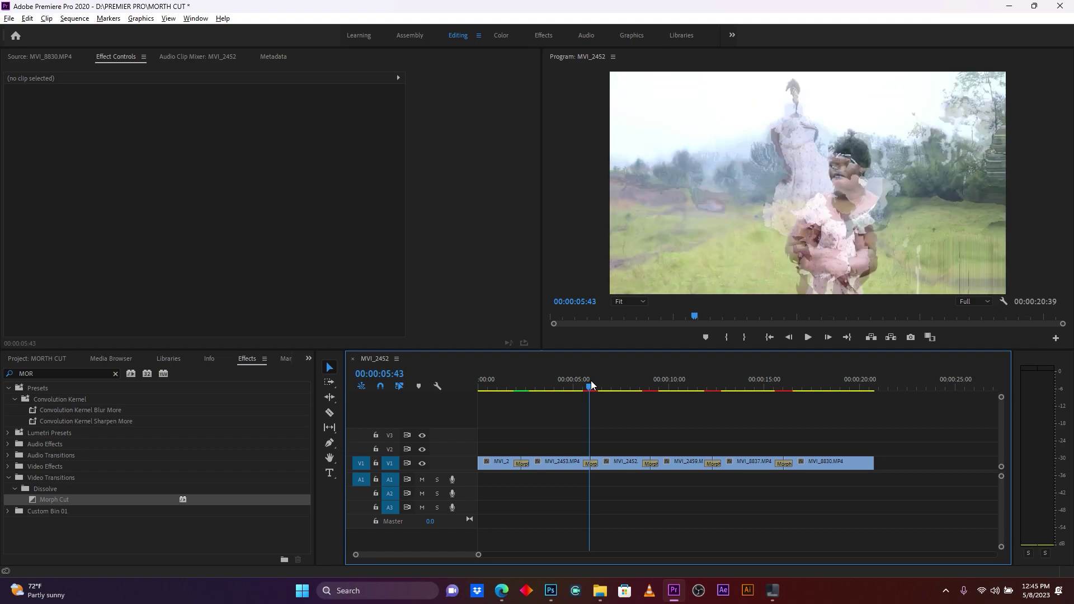
{"action": "left_click", "coordinate": [646, 383]}
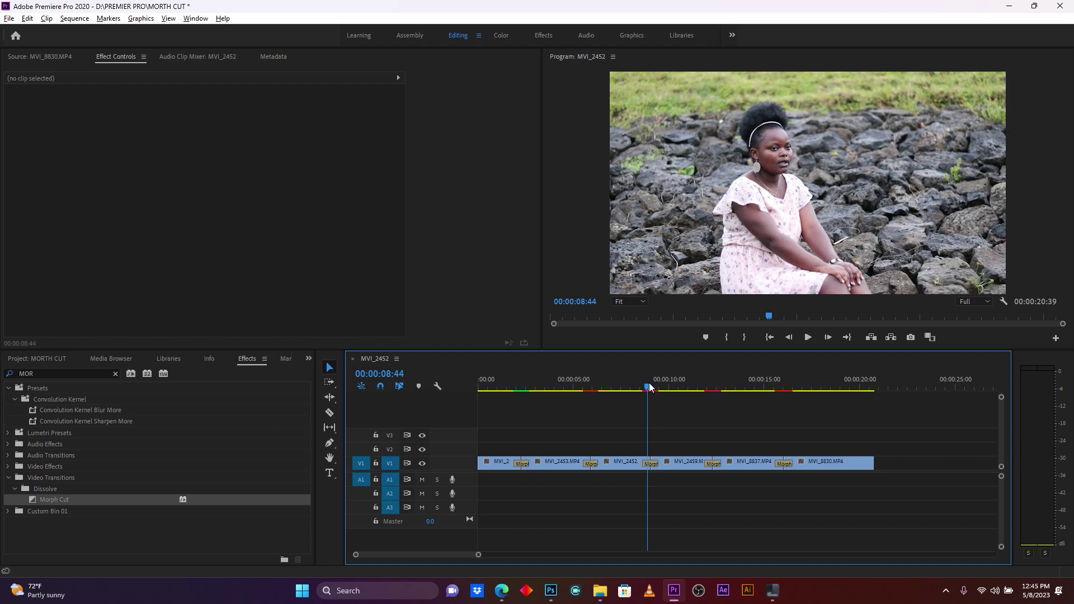
{"action": "left_click", "coordinate": [654, 385]}
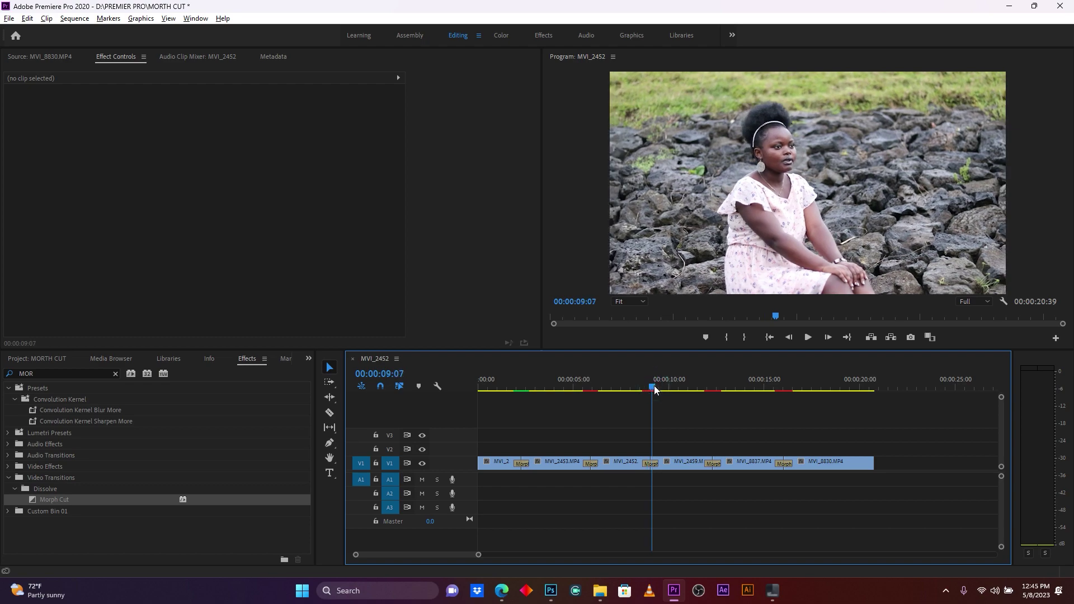
{"action": "left_click", "coordinate": [655, 385]}
{"action": "mouse_move", "coordinate": [658, 386]}
{"action": "left_mouse_down"}
{"action": "mouse_move", "coordinate": [636, 389]}
{"action": "mouse_move", "coordinate": [714, 385]}
{"action": "left_mouse_up"}
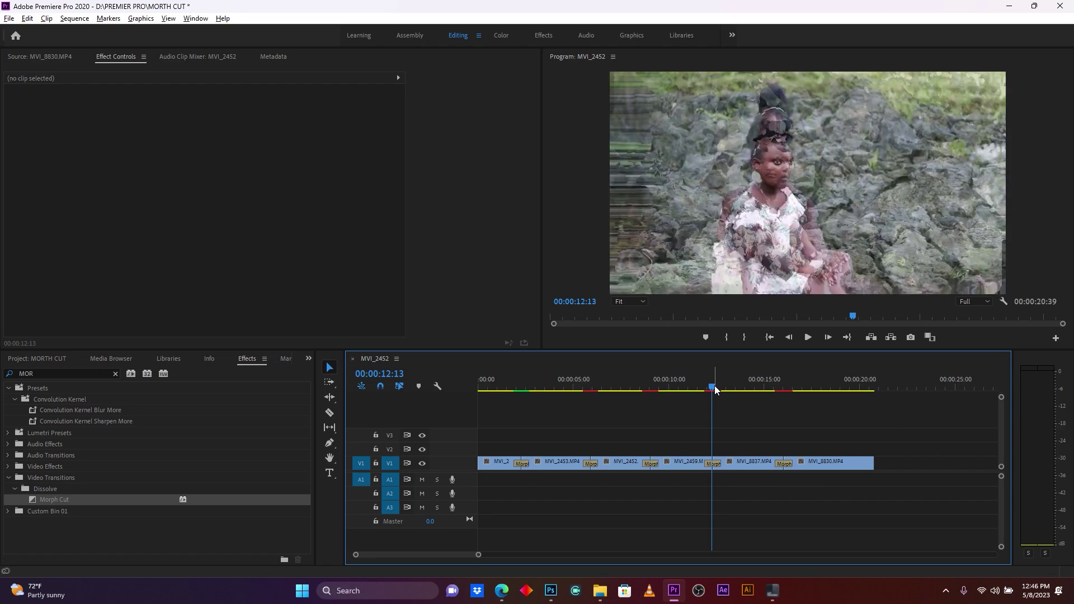
{"action": "left_click_drag", "start_coordinate": [713, 386], "coordinate": [781, 380]}
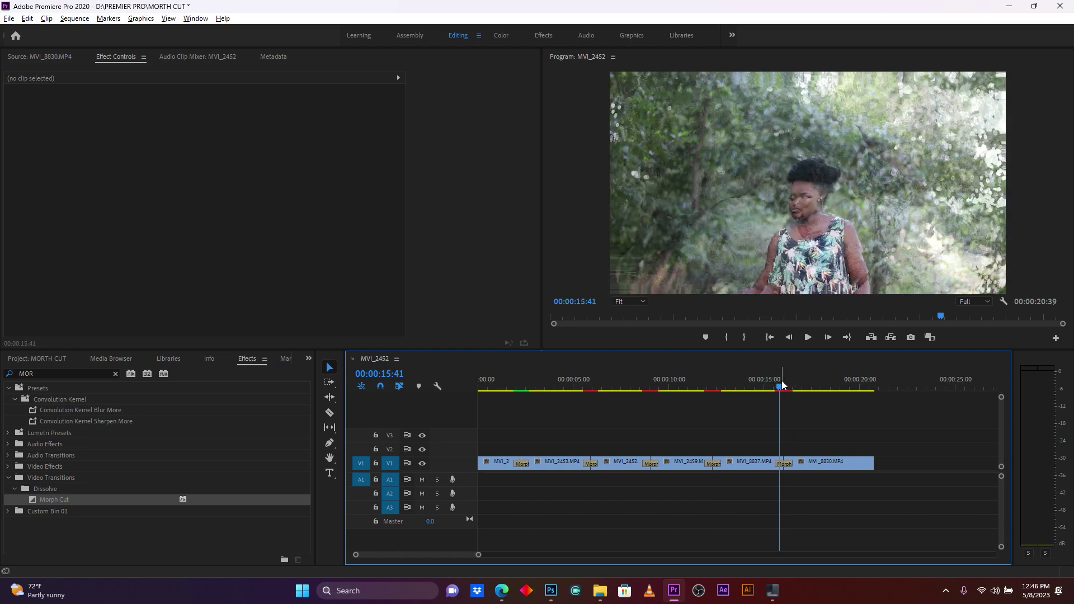
{"action": "left_click", "coordinate": [753, 386]}
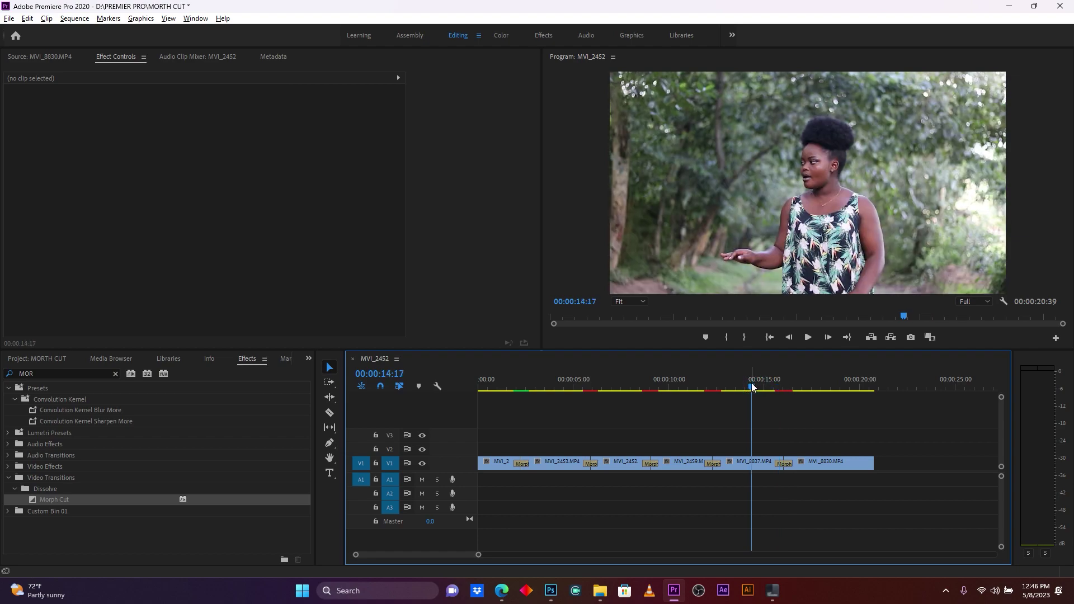
Render the work-area effects for the sequence containing all five Morph Cuts
{"action": "key", "text": "Return"}
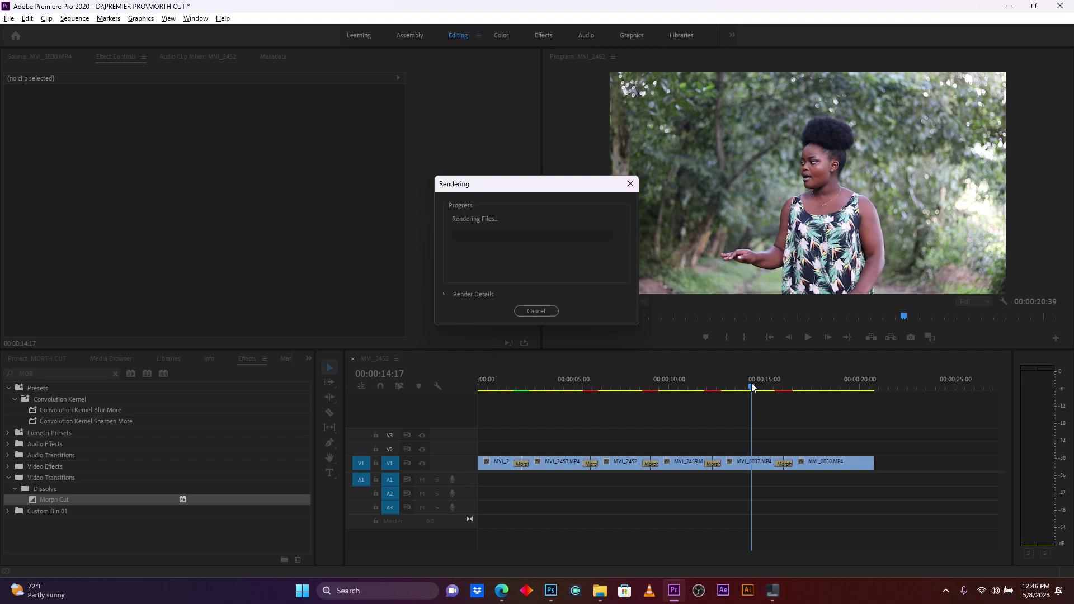